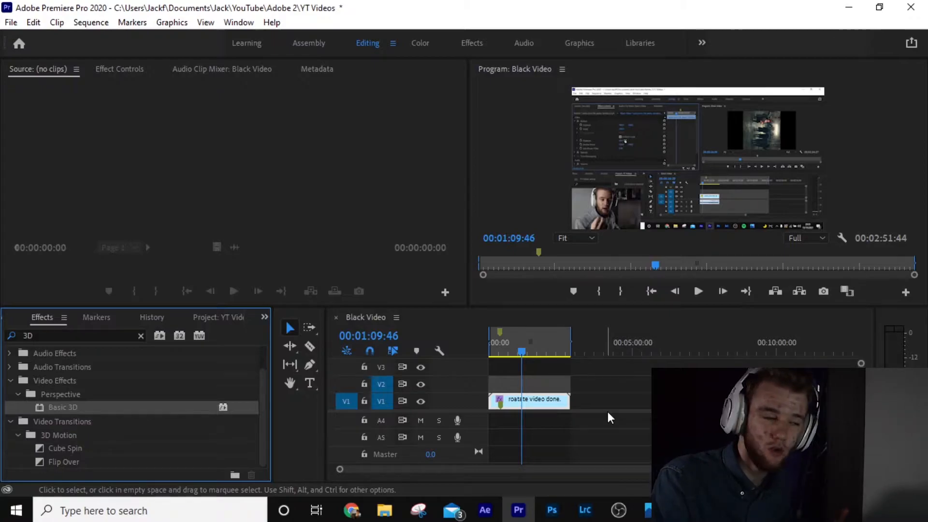
Step: Select the clip on V1 and open its Effect Controls to show the Basic 3D settings
click(531, 391)
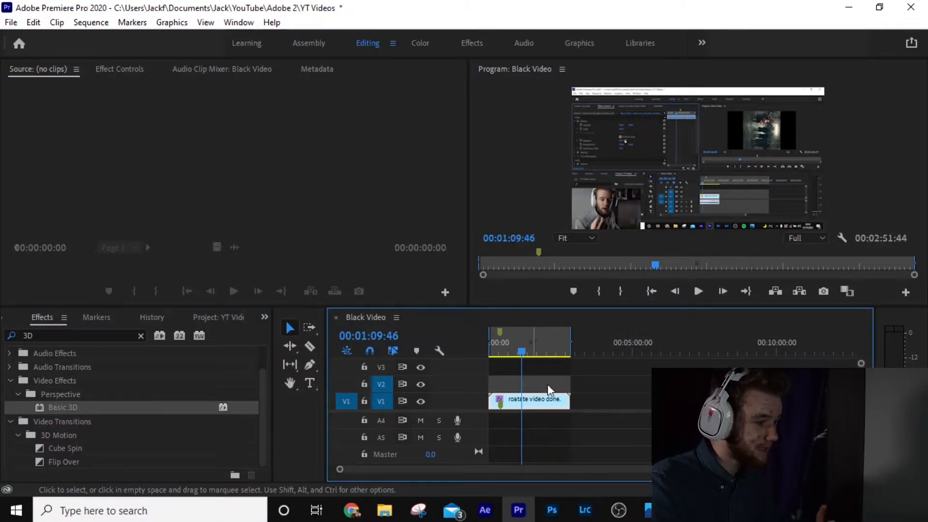
click(118, 69)
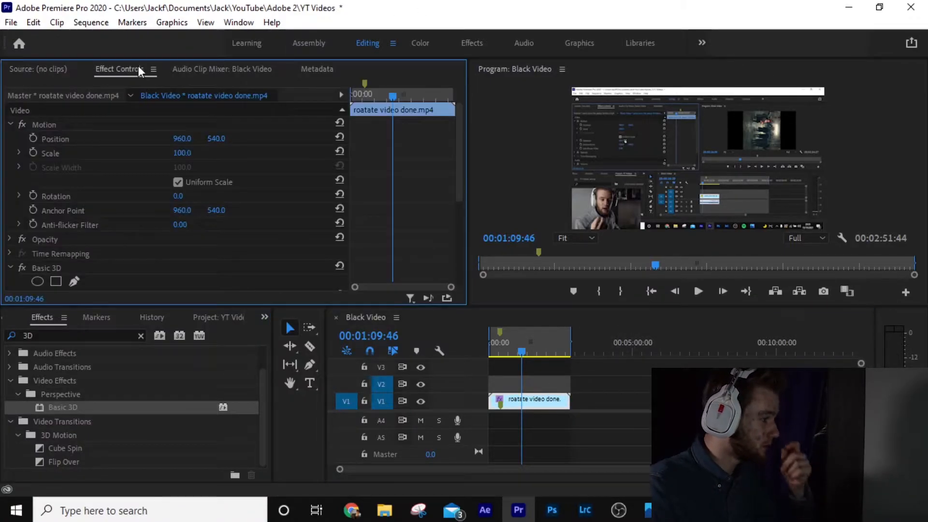
scroll(174, 212, down, 3)
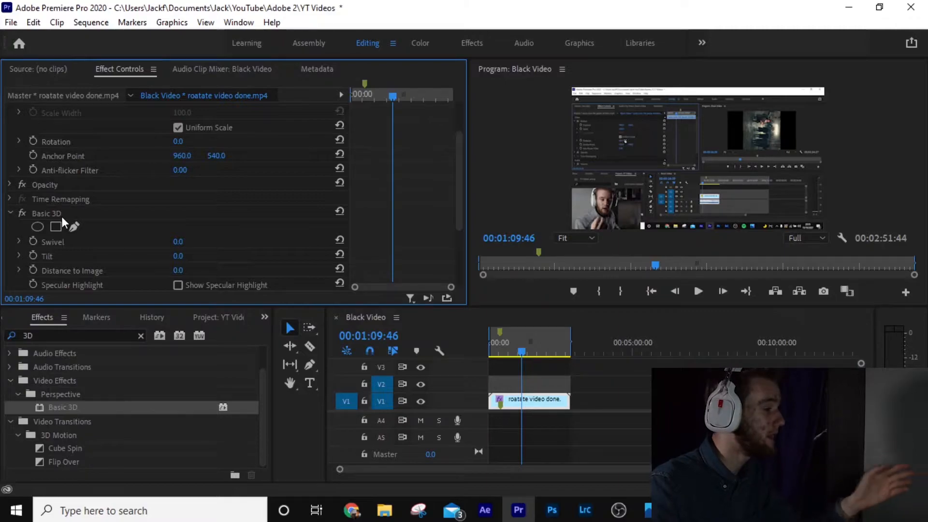
scroll(62, 217, down, 1)
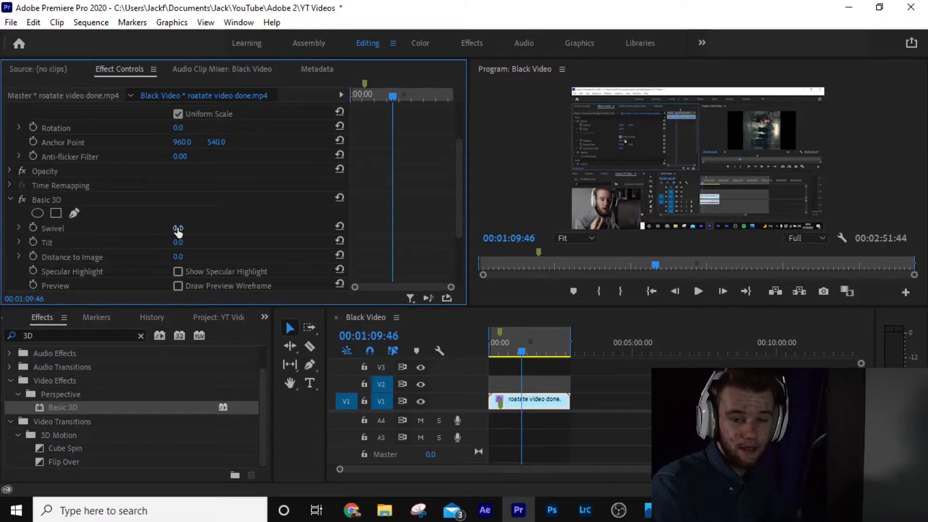
Step: Try out Swivel values at different playhead positions and undo the changes
drag(178, 228, 193, 256)
key(ctrl+z)
key(ctrl+z)
key(ctrl+z)
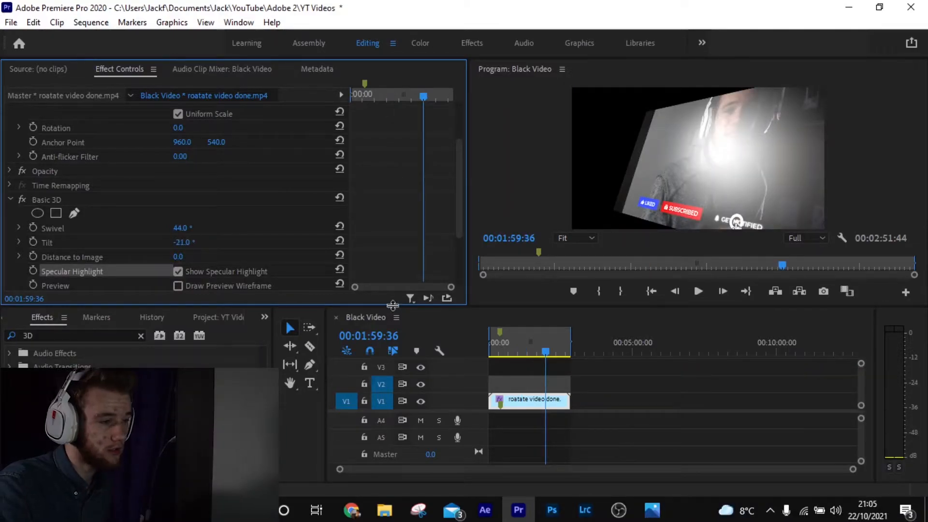
mouse_move(543, 344)
mouse_down()
mouse_move(517, 344)
mouse_move(529, 343)
mouse_up()
drag(181, 228, 192, 225)
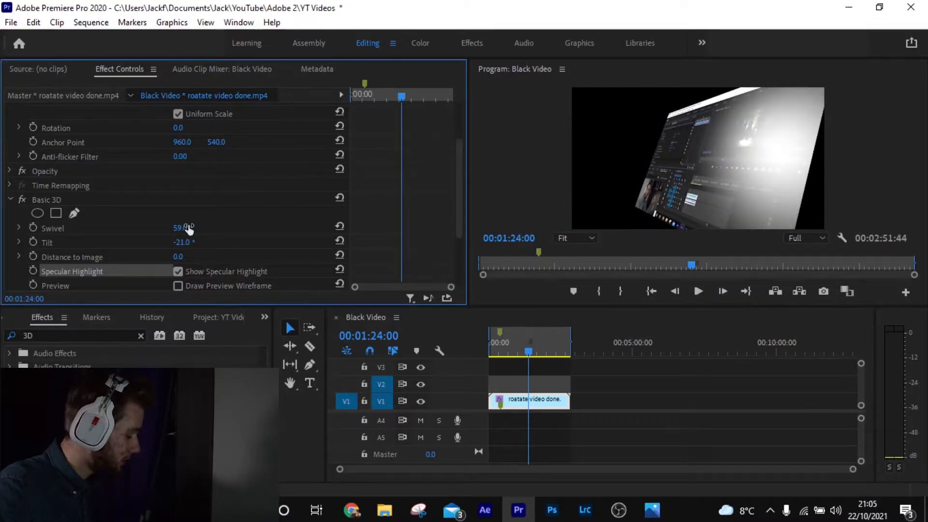
key(ctrl+z)
key(ctrl+z)
key(ctrl+z)
key(ctrl+z)
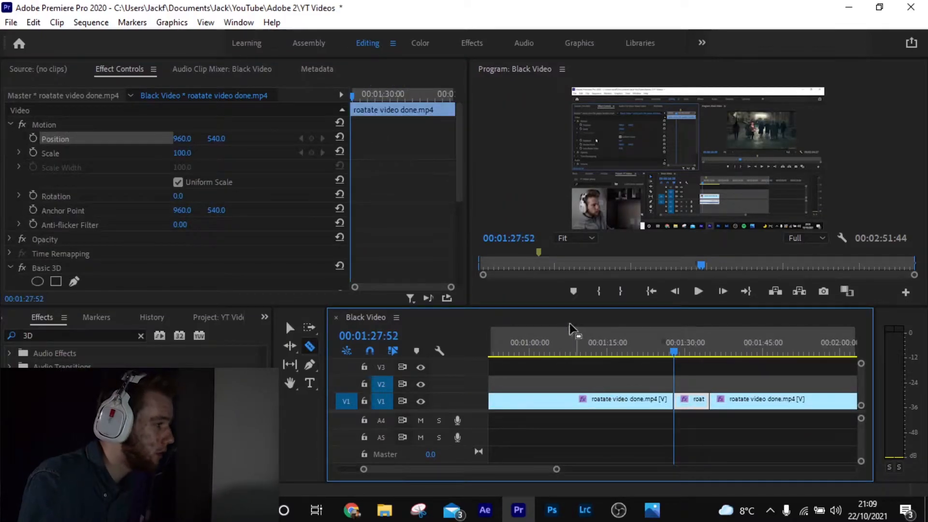
Step: Turn on keyframing for Position, Scale, Swivel and Tilt at the current playhead position
click(31, 138)
click(34, 153)
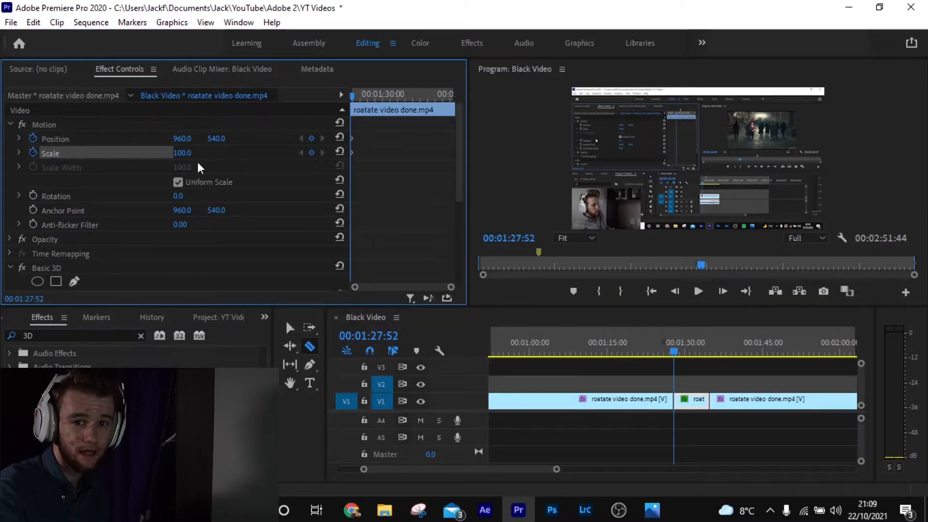
scroll(197, 164, down, 1)
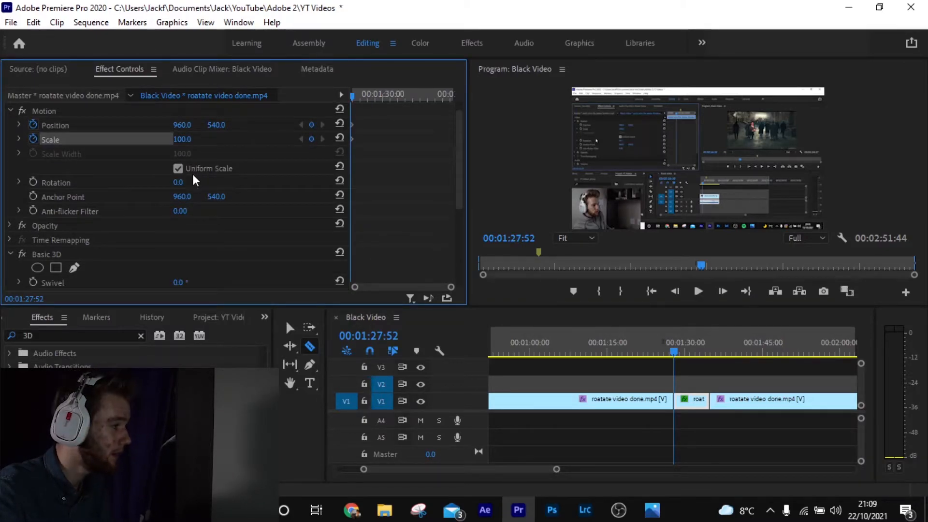
scroll(86, 179, down, 4)
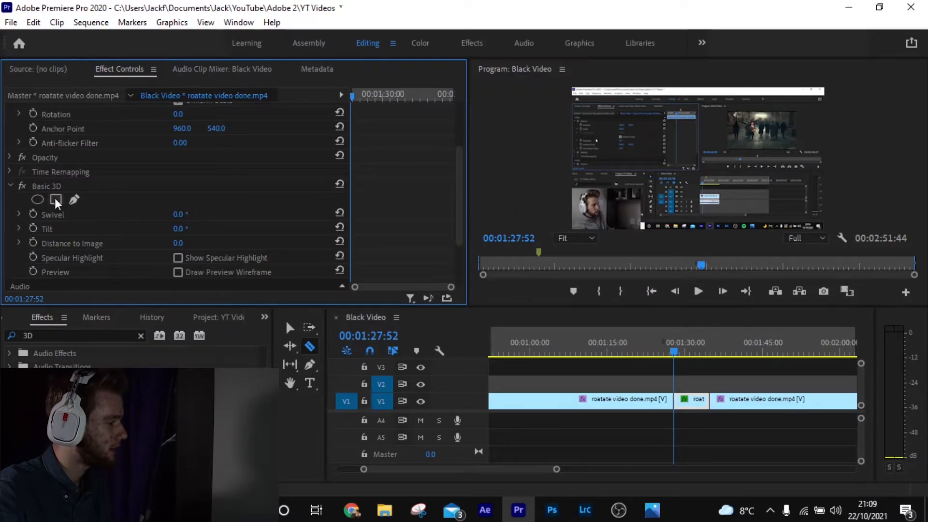
click(34, 214)
click(33, 228)
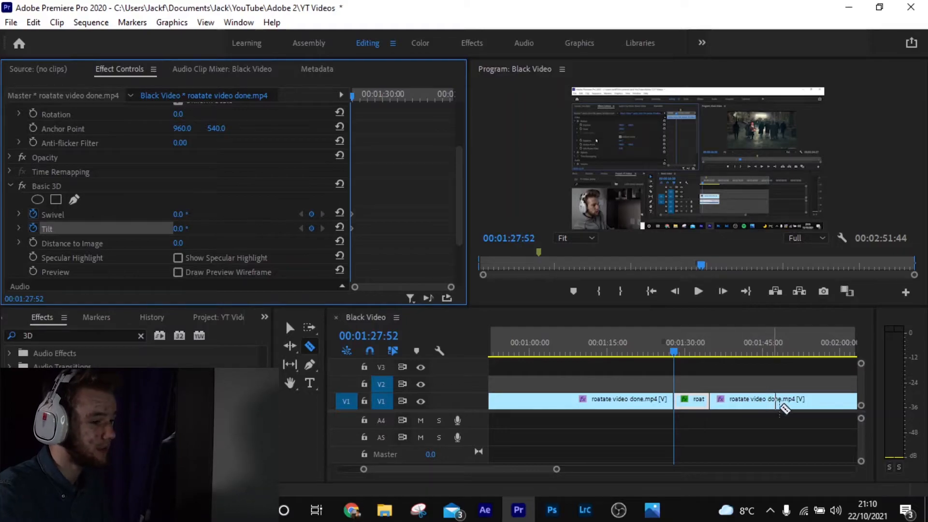
Step: Set the starting keyframe values: Swivel 11°, Tilt -7°, Scale 130 and Position 1223, 348
click(290, 328)
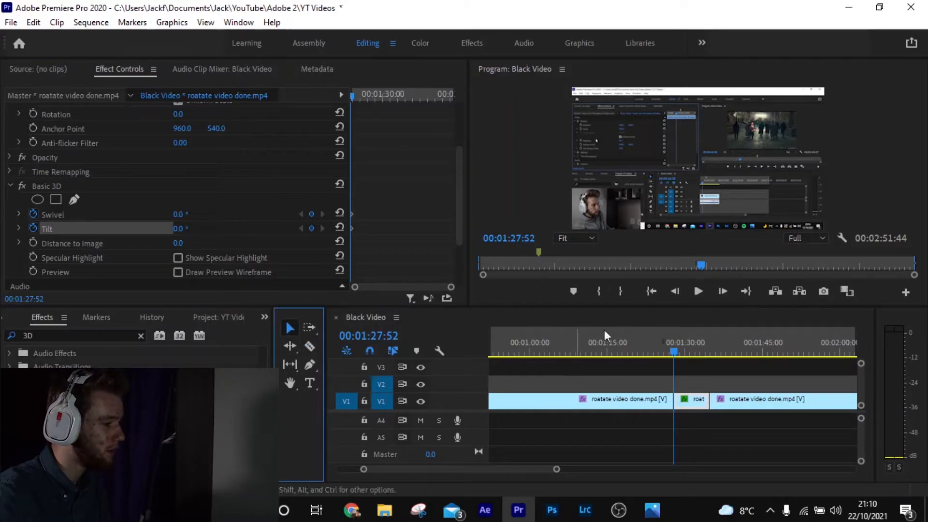
scroll(213, 198, up, 3)
scroll(224, 198, down, 3)
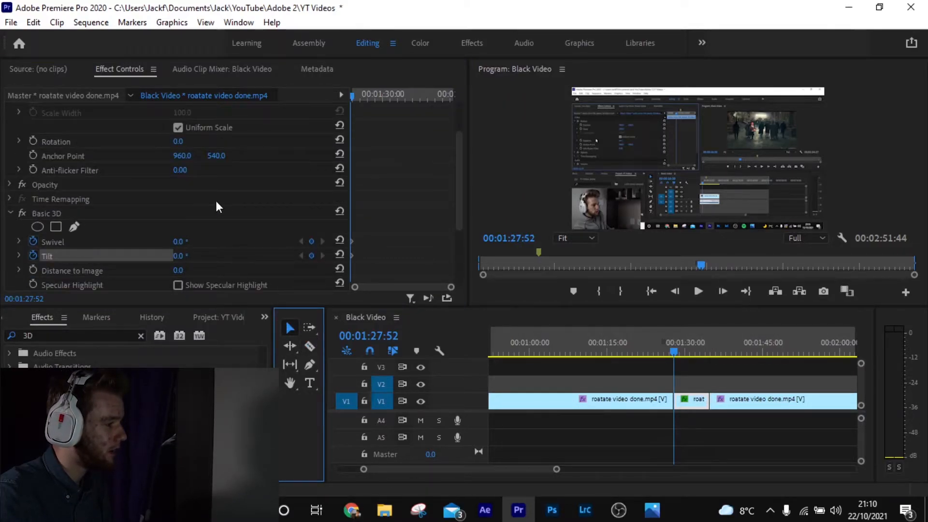
drag(178, 228, 174, 242)
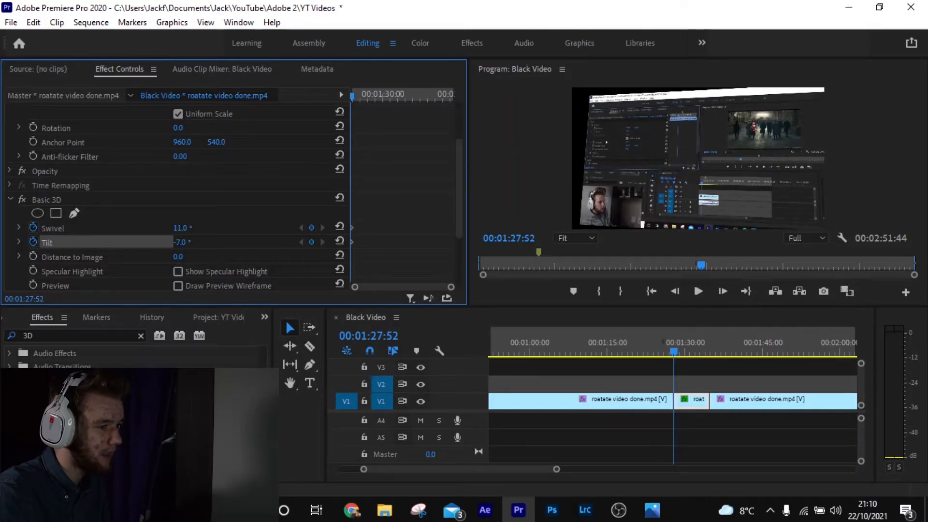
scroll(154, 175, up, 5)
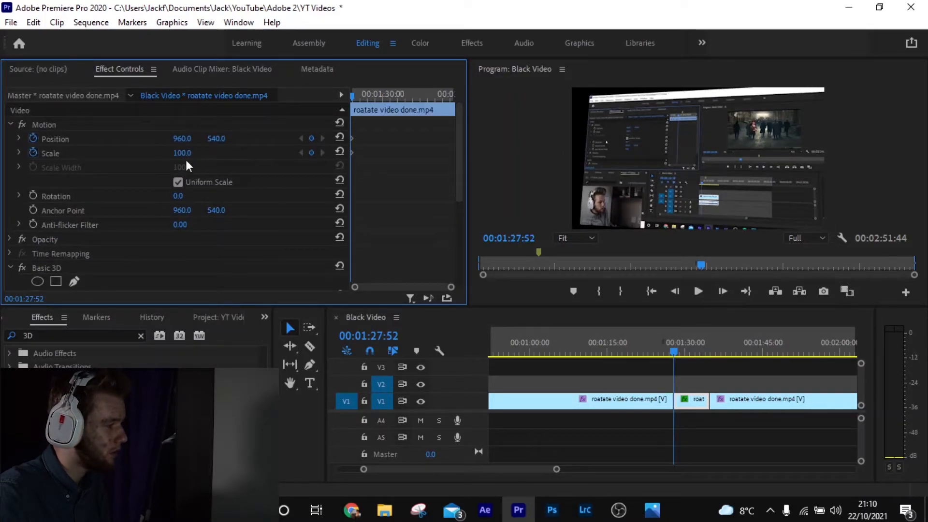
drag(191, 153, 210, 138)
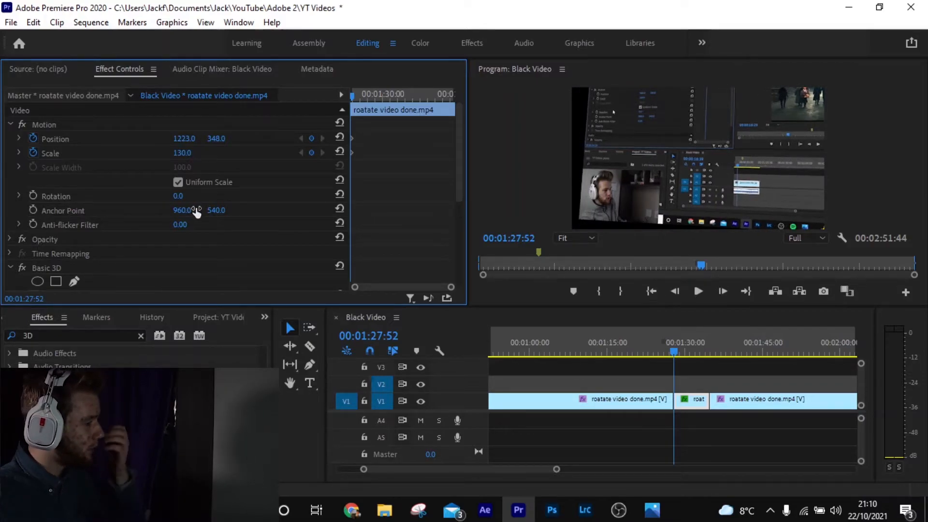
Step: Jump to the end of the short clip and set Swivel to 27° and adjust Tilt for the closing keyframes
scroll(265, 187, down, 3)
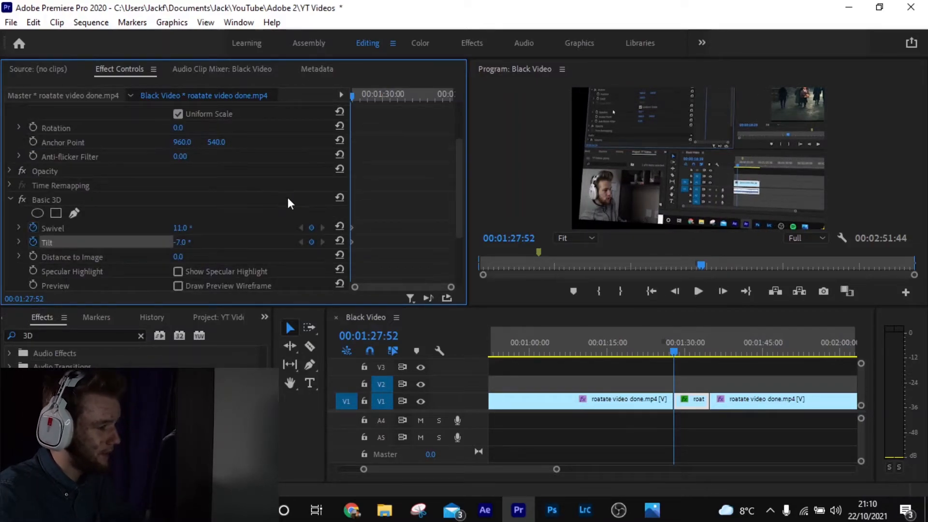
scroll(383, 222, up, 3)
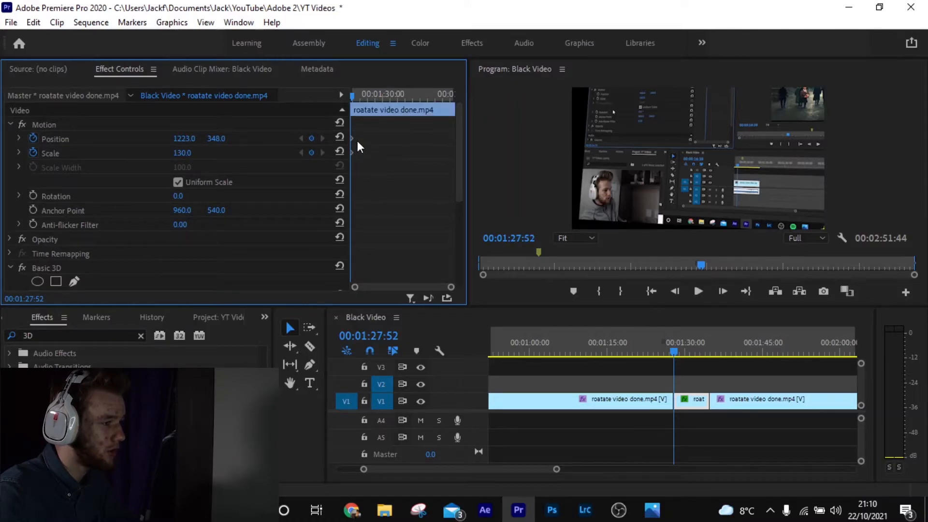
scroll(362, 164, down, 3)
key(Down)
key(Left)
drag(187, 214, 172, 228)
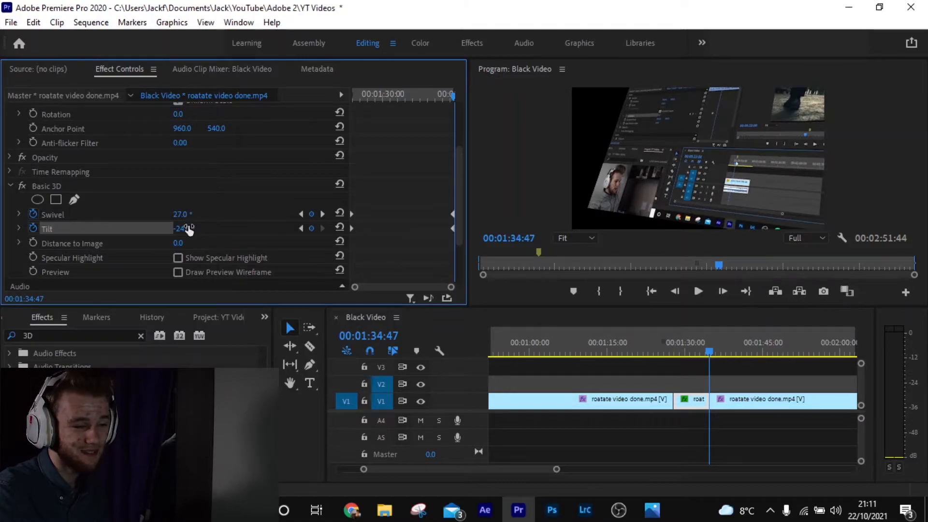
Step: Play back the keyframed 3D animation in the maximized Program Monitor
key(Up)
key(space)
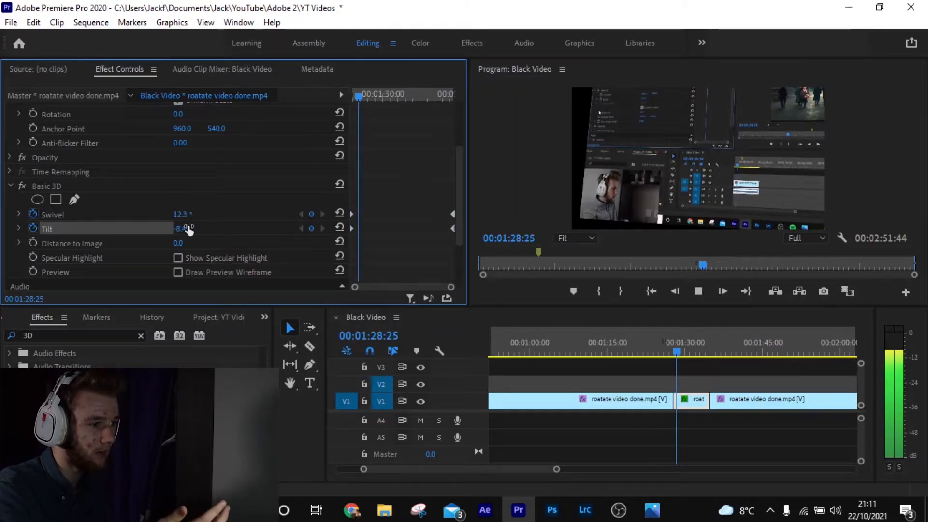
click(607, 158)
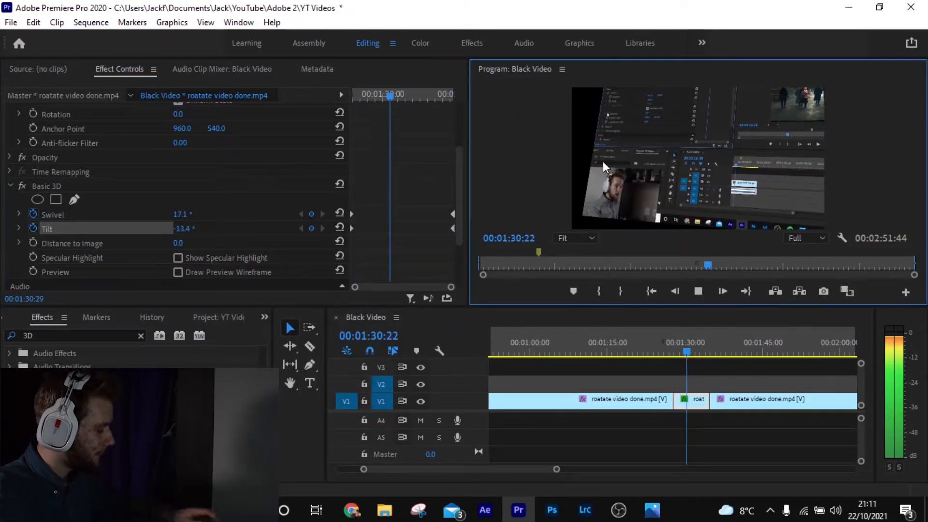
key(grave)
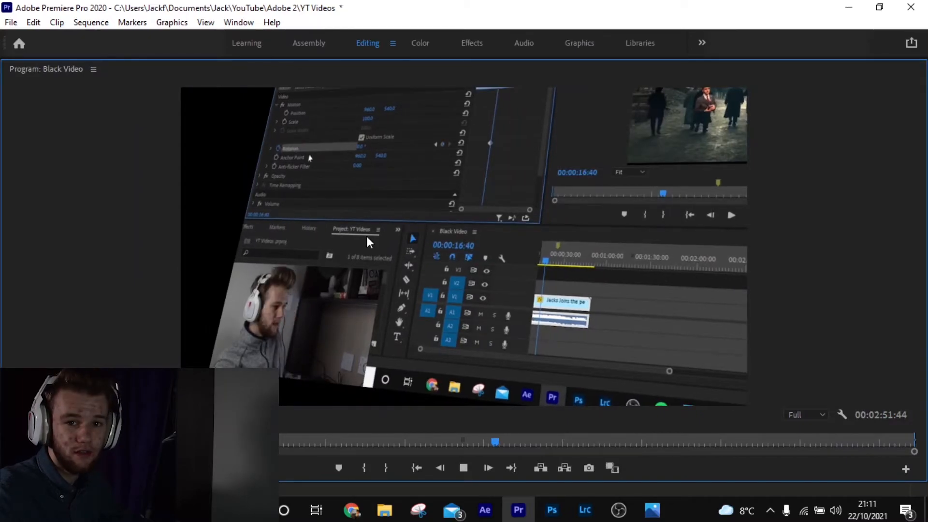
key(space)
key(grave)
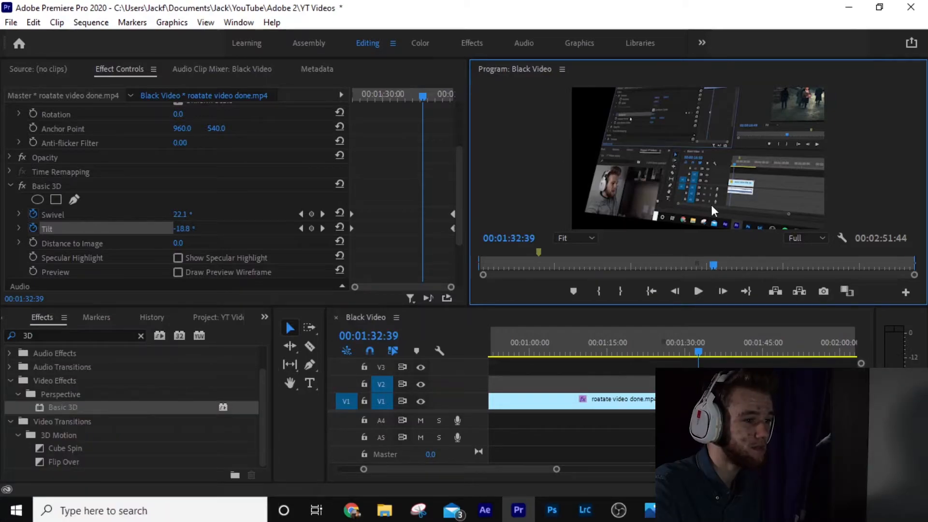
Step: Create a new Color Matte in the project, sampling a dark grey 232323 with the eyedropper
click(264, 317)
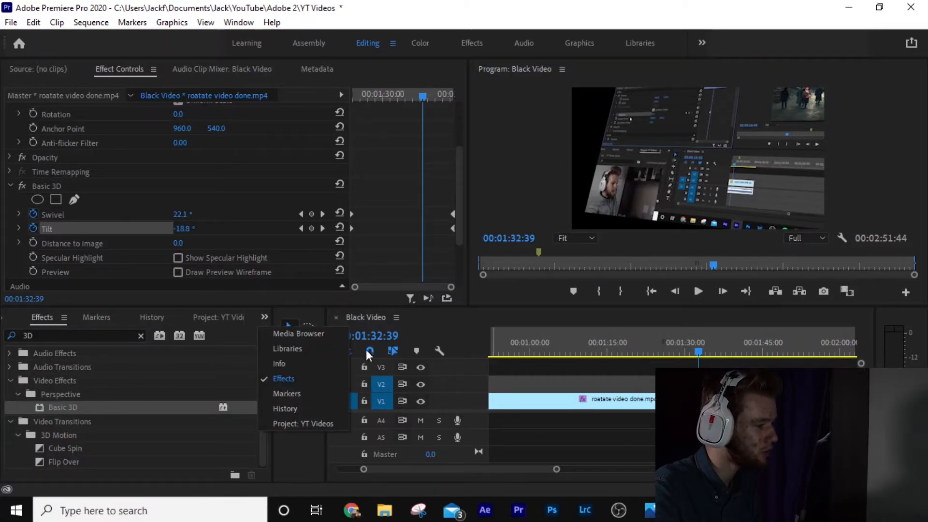
click(293, 425)
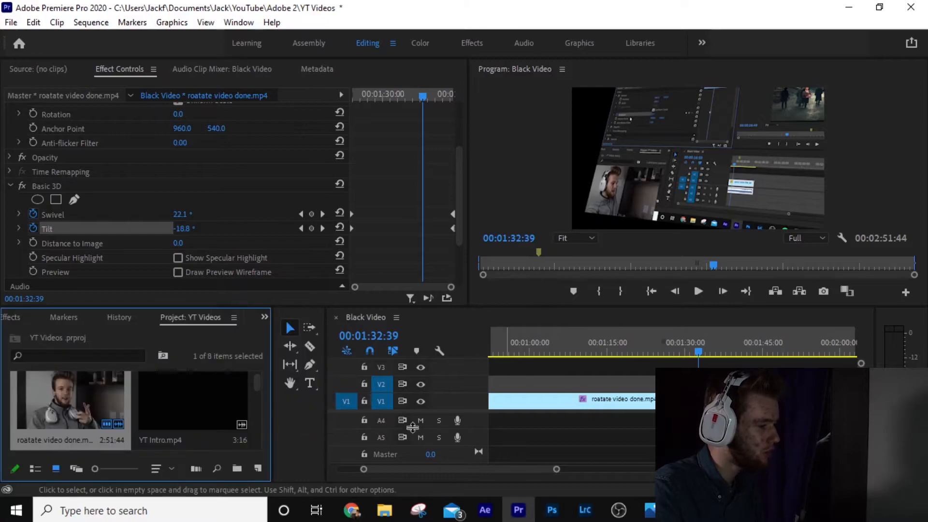
click(256, 469)
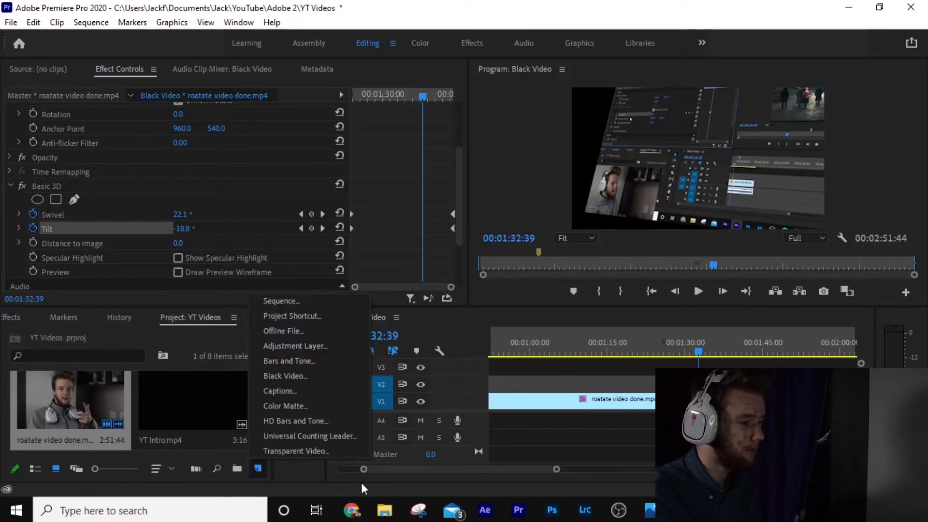
click(288, 405)
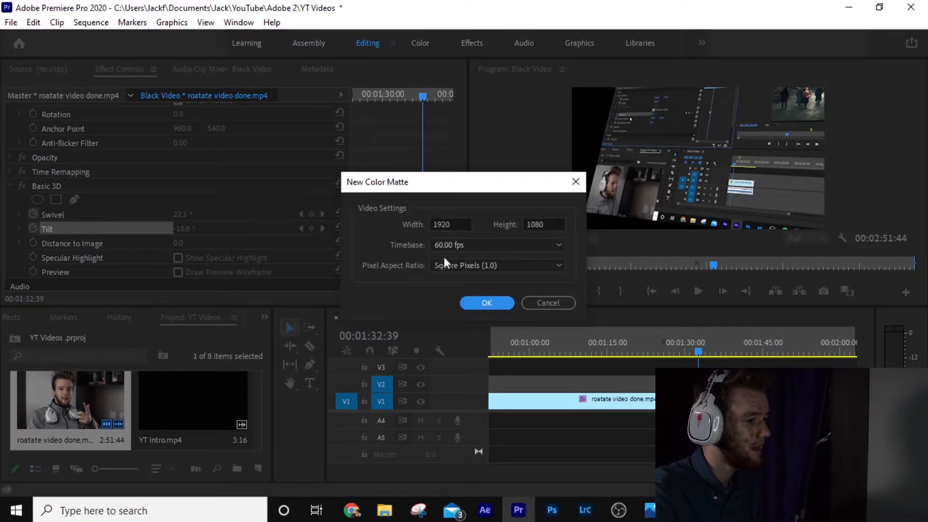
click(487, 303)
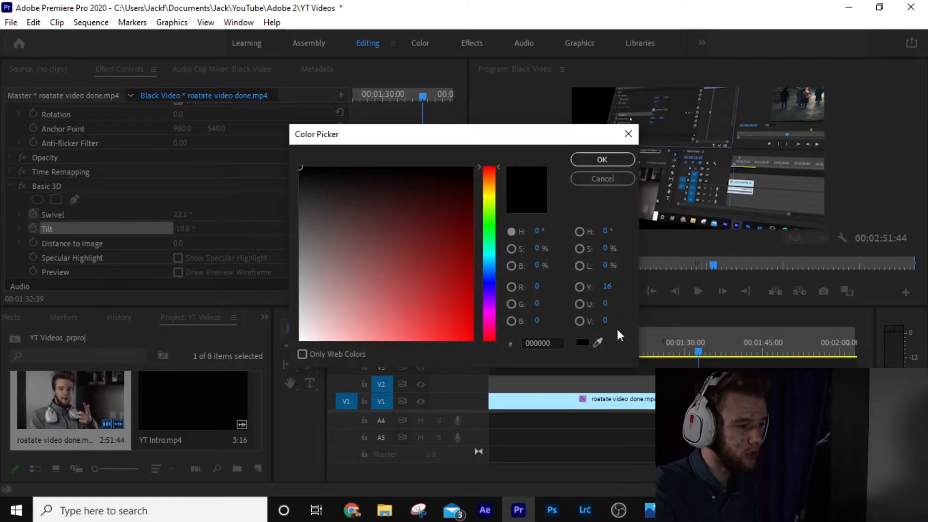
click(598, 343)
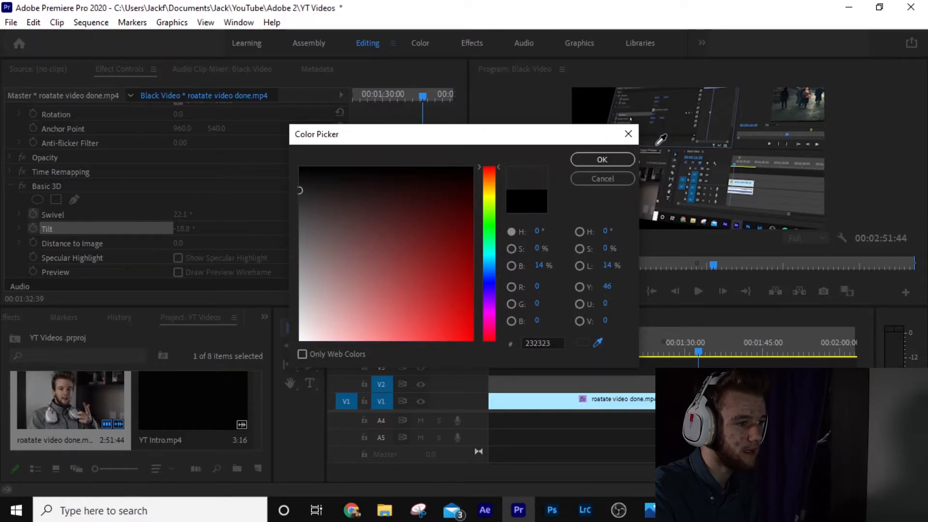
click(621, 160)
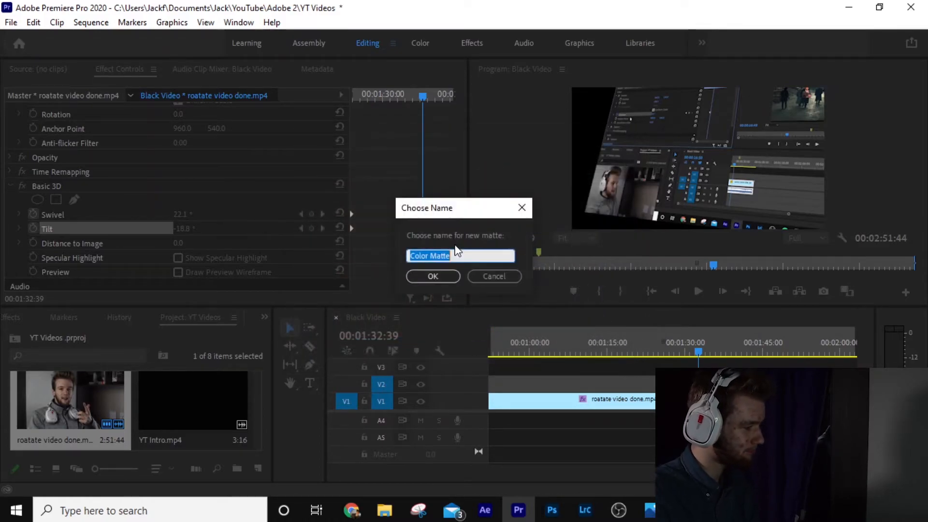
click(454, 275)
Step: Place the color matte on V1 beneath the rotated clip, toggling V1 visibility to compare
drag(158, 409, 690, 383)
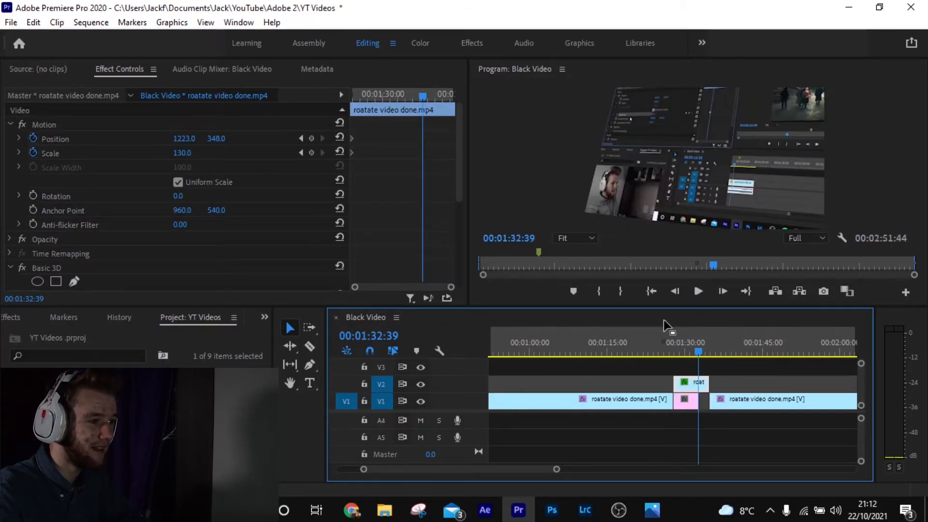
click(423, 403)
click(422, 402)
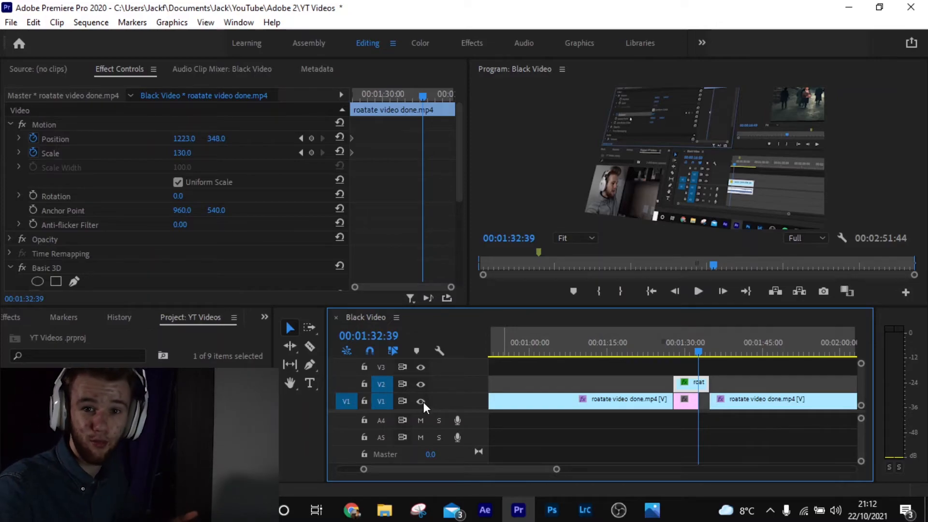
click(422, 402)
click(423, 402)
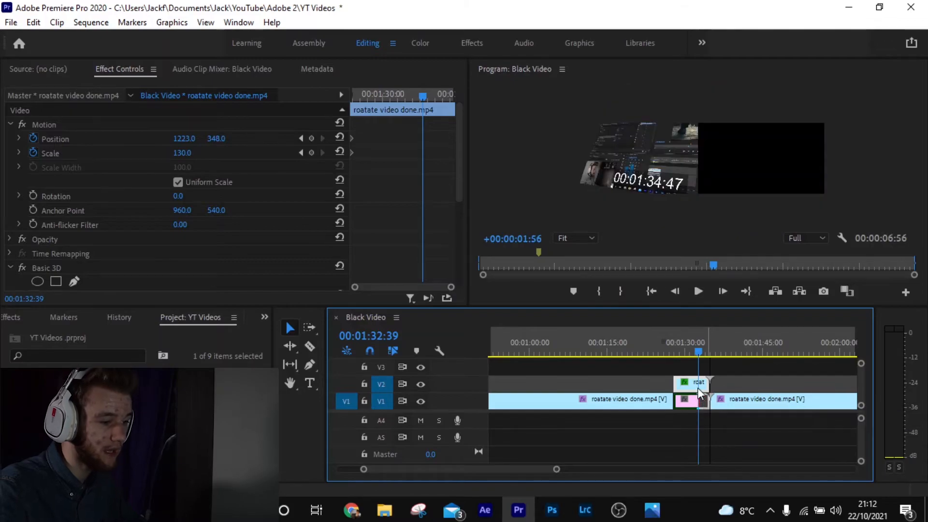
Step: Play back the section with the color matte in the maximized Program Monitor
click(673, 349)
key(space)
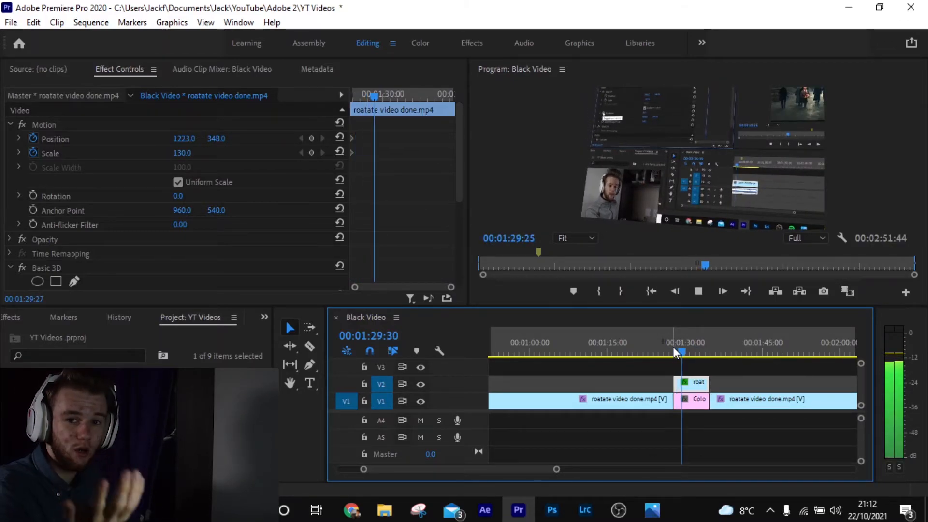
key(grave)
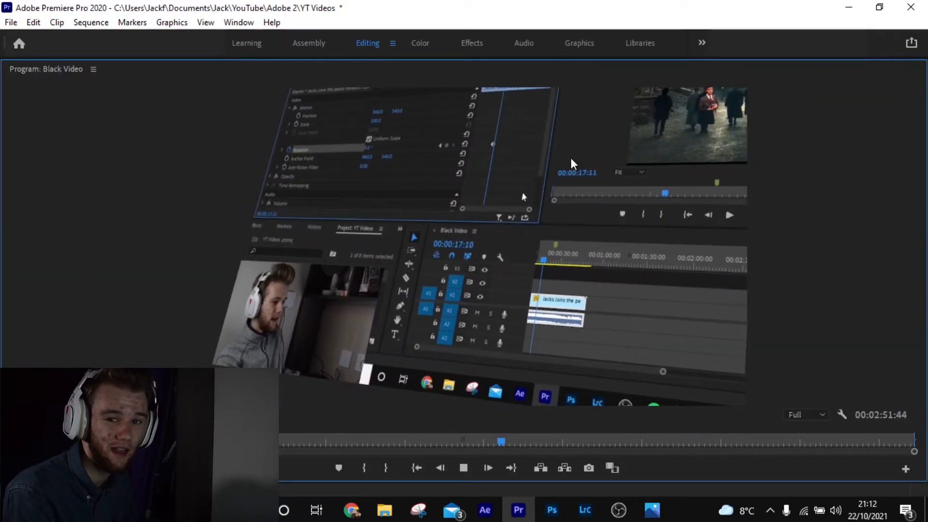
key(grave)
key(space)
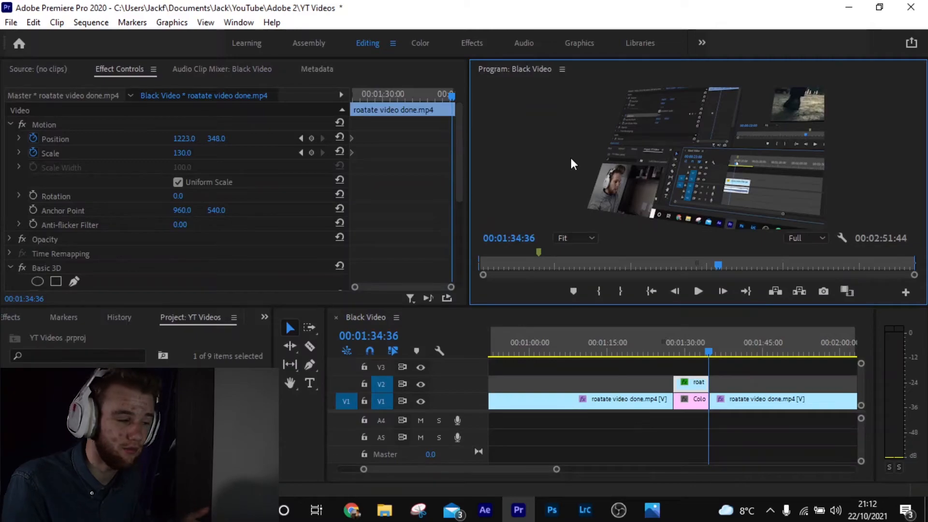
scroll(227, 210, down, 5)
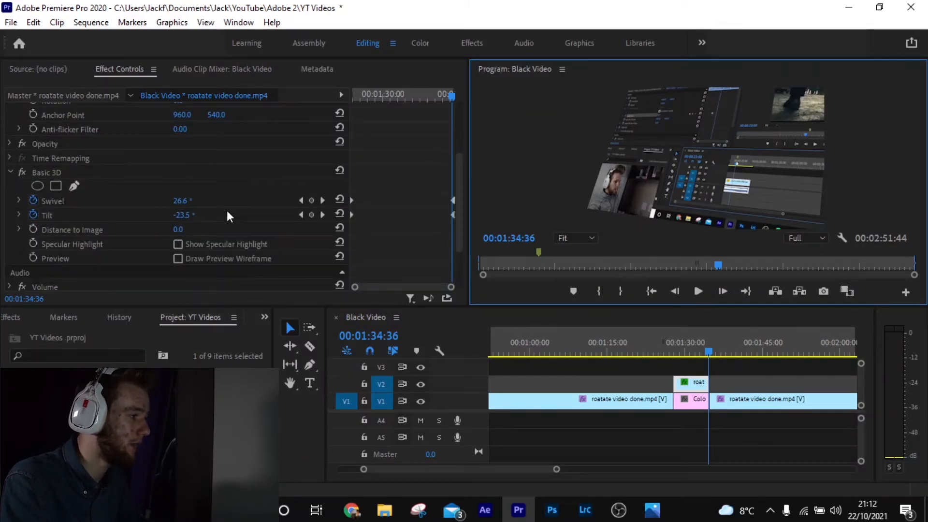
click(33, 225)
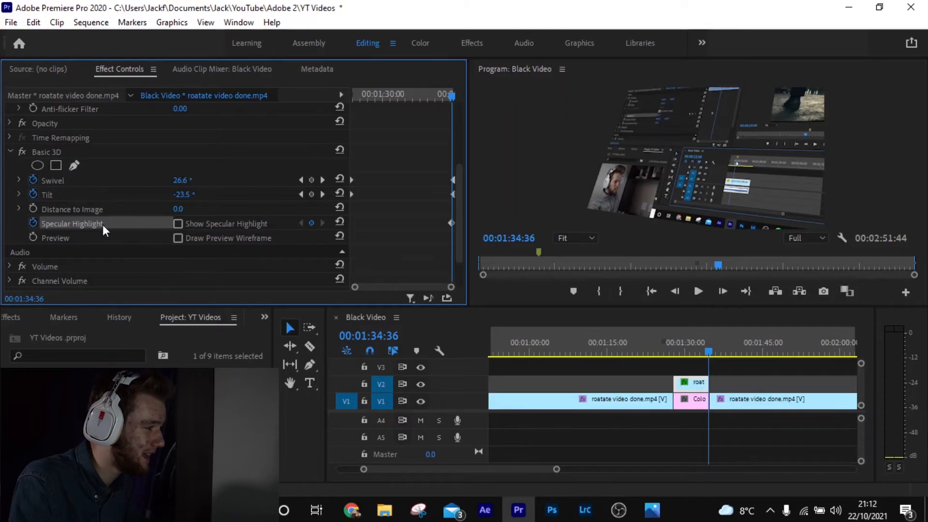
click(30, 224)
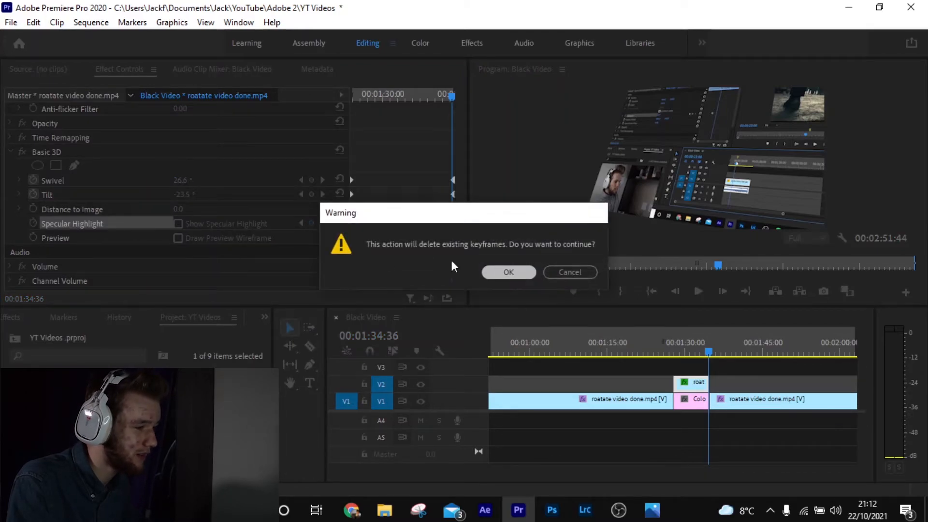
click(486, 270)
Step: Enable Show Specular Highlight on the clip's Basic 3D effect and move the playhead to about 1:30
click(177, 223)
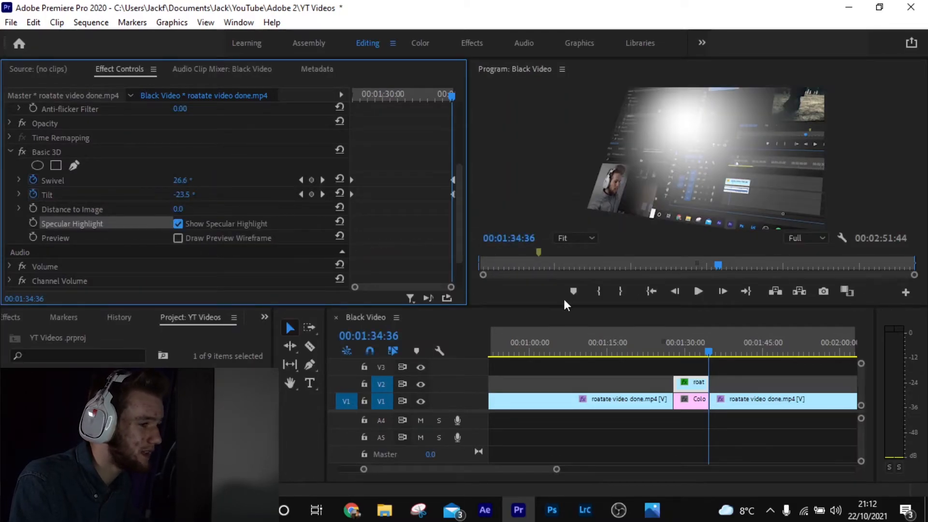
click(673, 343)
Step: Play back the section with the specular highlight in the maximized Program Monitor
key(grave)
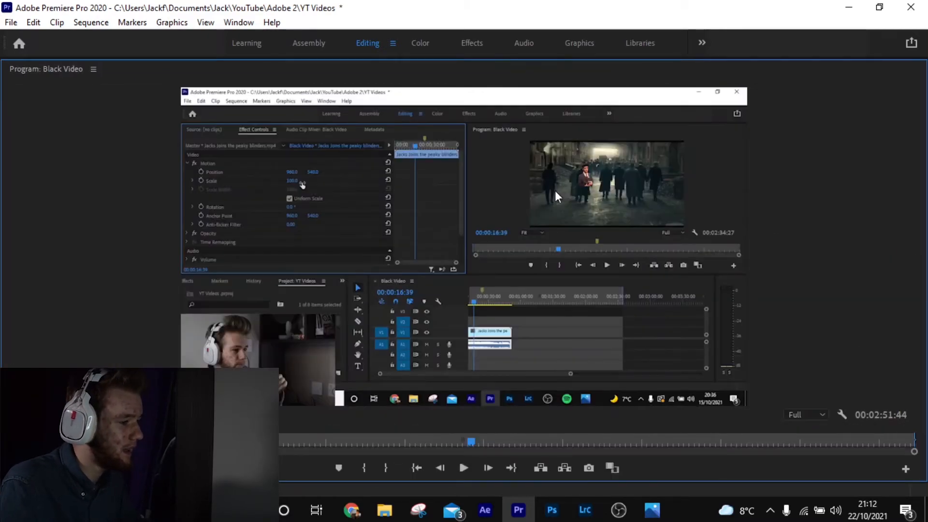
key(space)
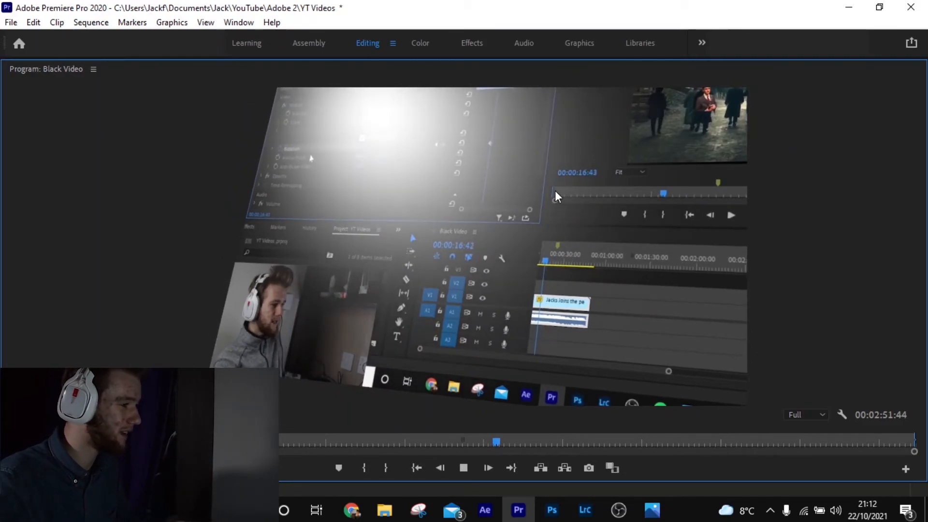
key(space)
Step: Turn off Show Specular Highlight on the Basic 3D effect
key(grave)
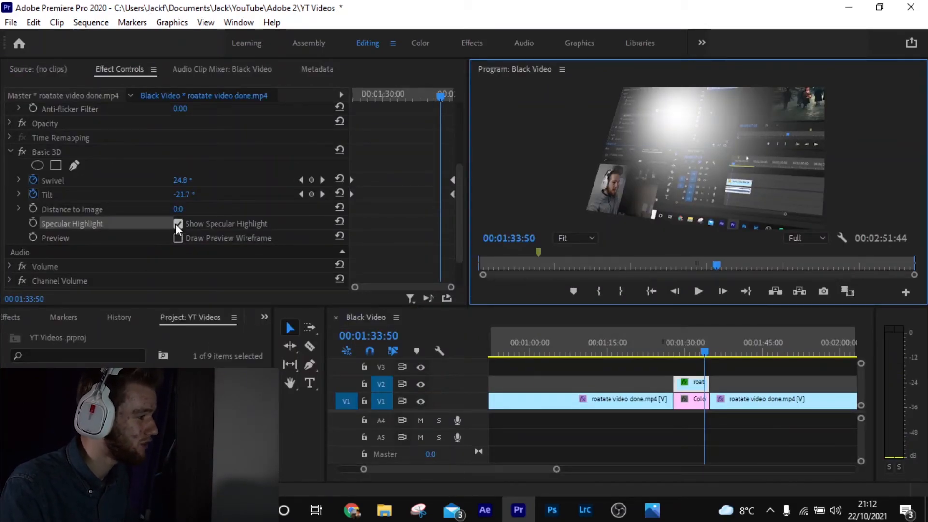
click(177, 224)
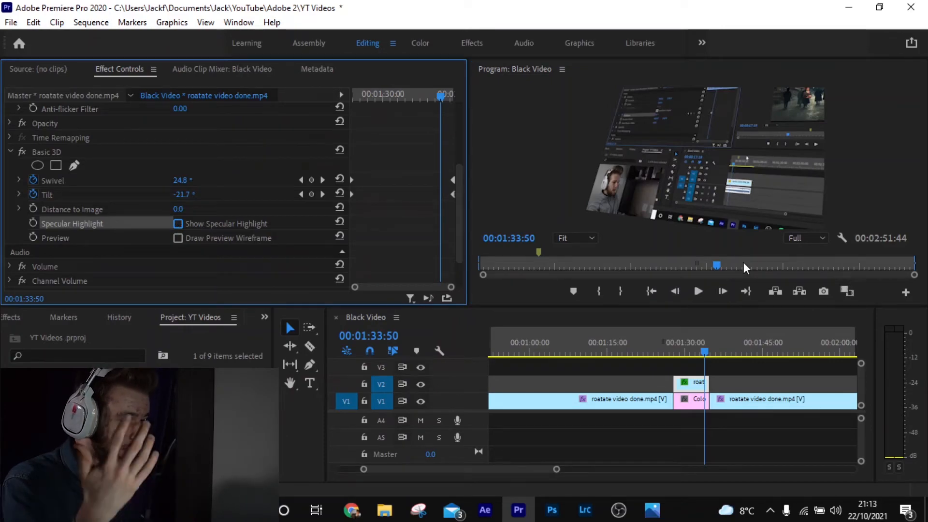